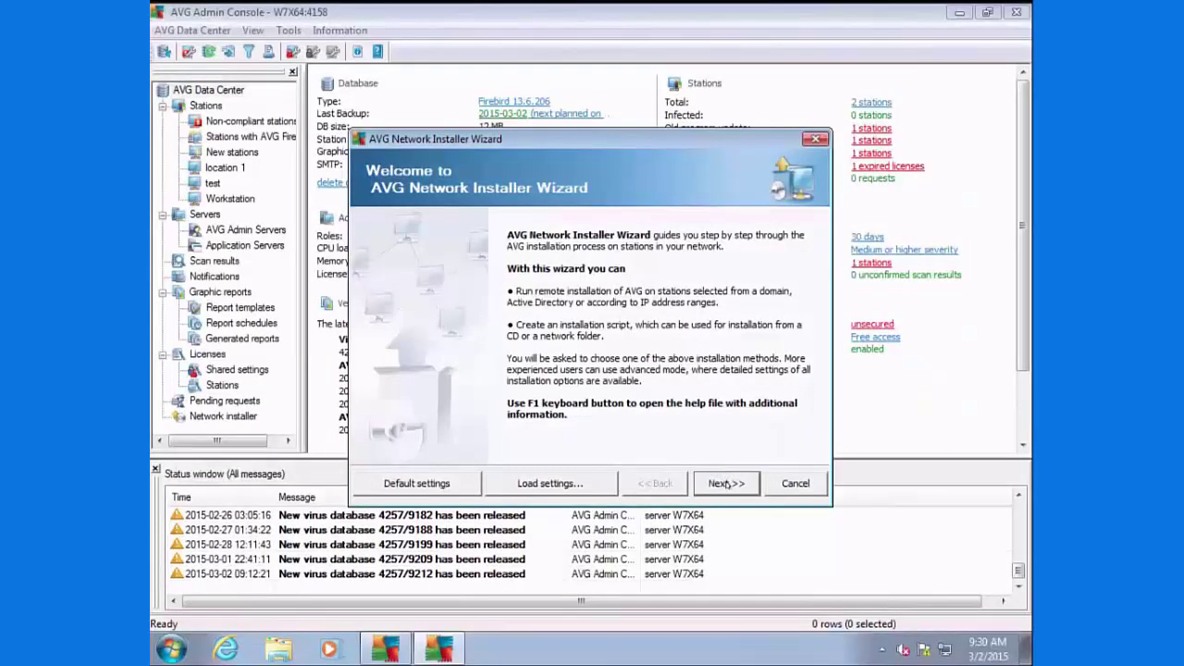
Continue with remote advanced-mode installation and verify the license number
click(725, 484)
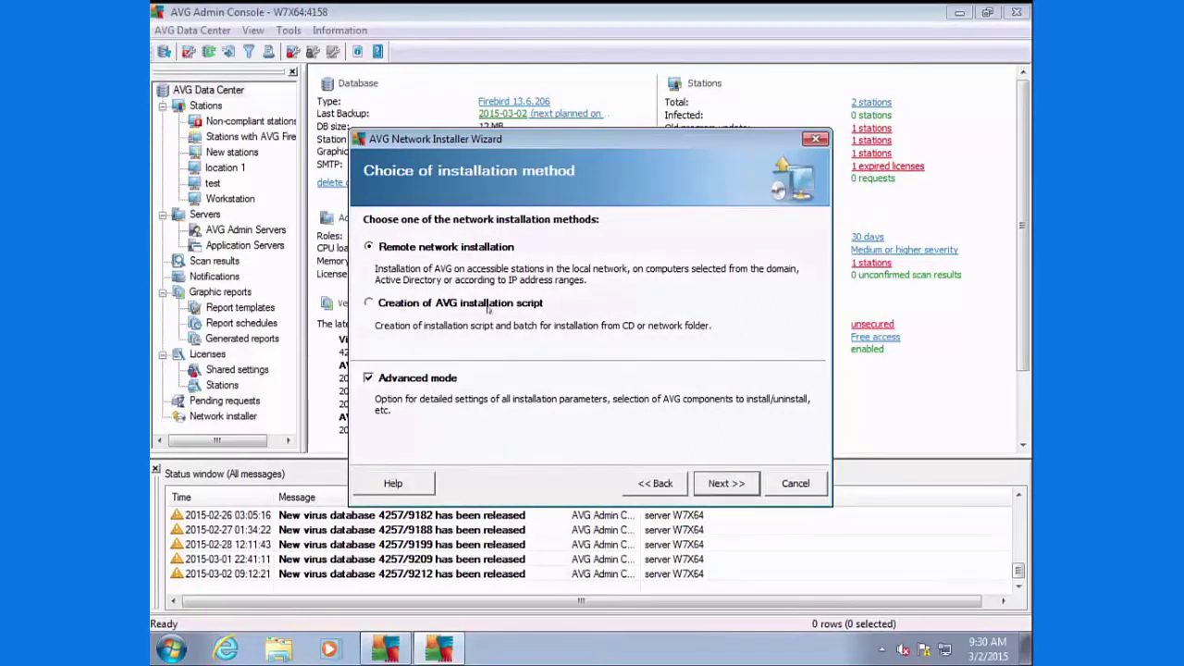
click(732, 487)
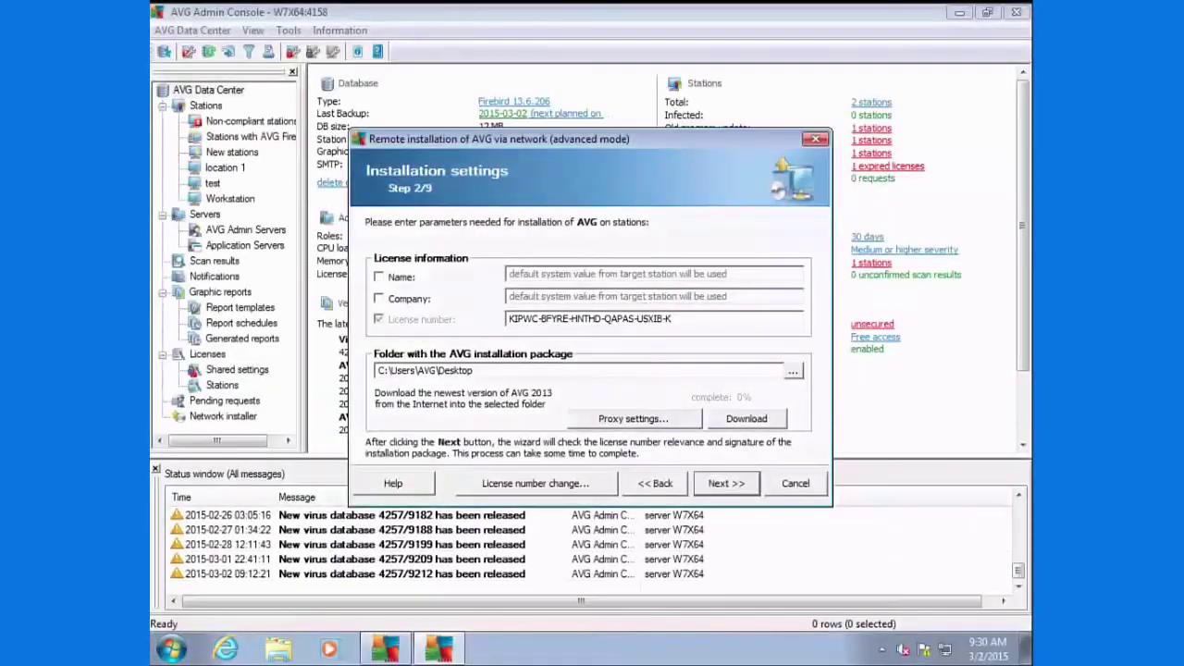
drag(681, 318, 482, 318)
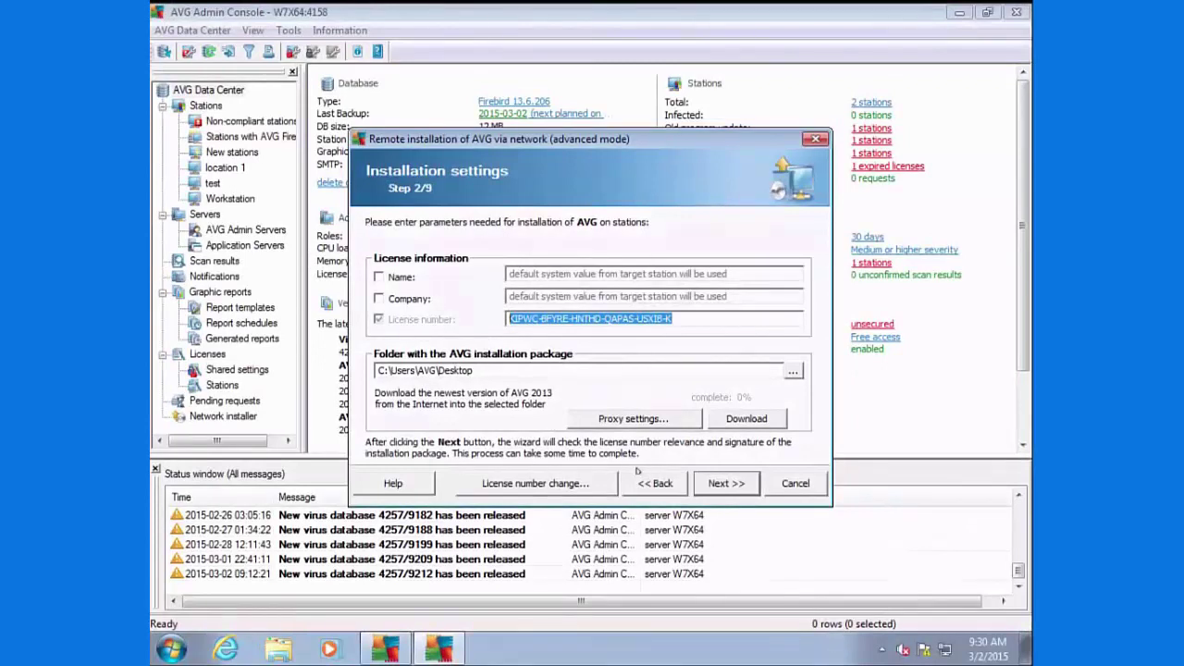
click(716, 483)
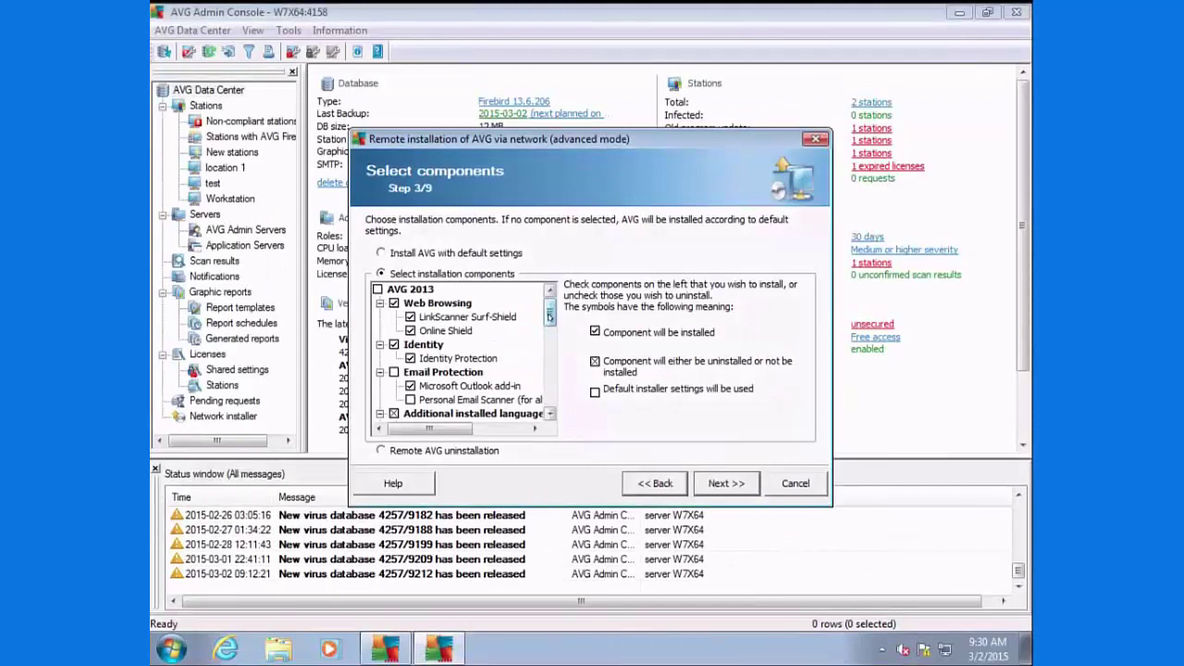
Customize the components to include Personal Email Scanner, dropping French and German
mouse_move(549, 316)
mouse_down()
mouse_move(549, 356)
mouse_move(548, 306)
mouse_up()
click(410, 399)
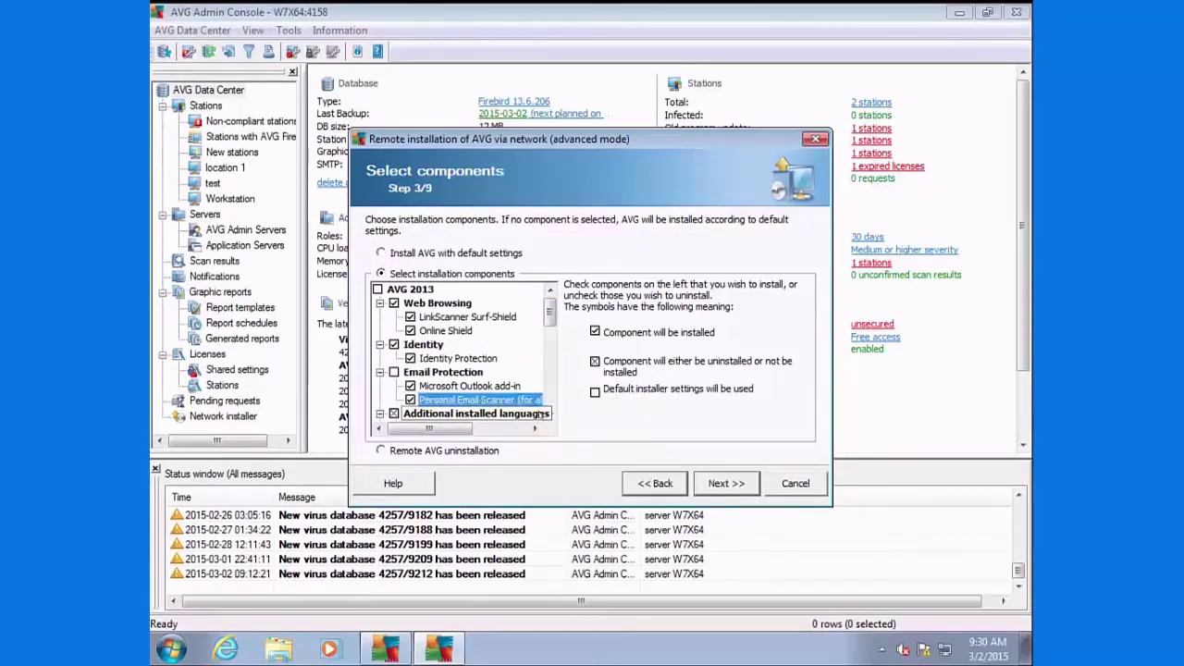
click(551, 414)
click(551, 414)
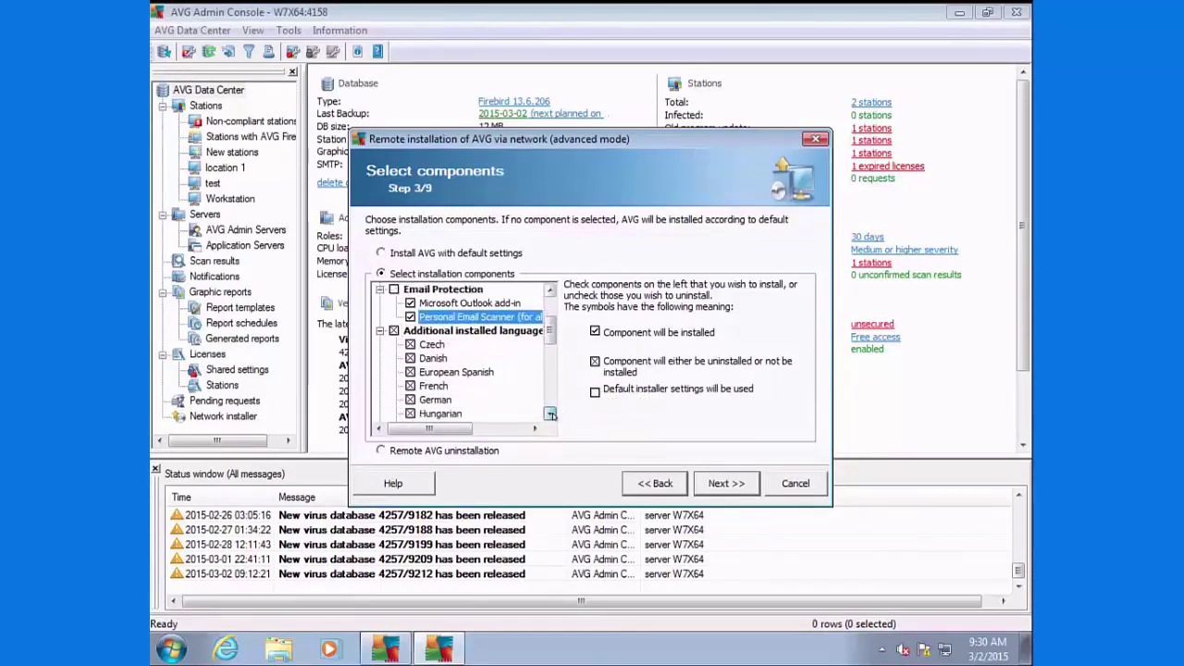
click(410, 386)
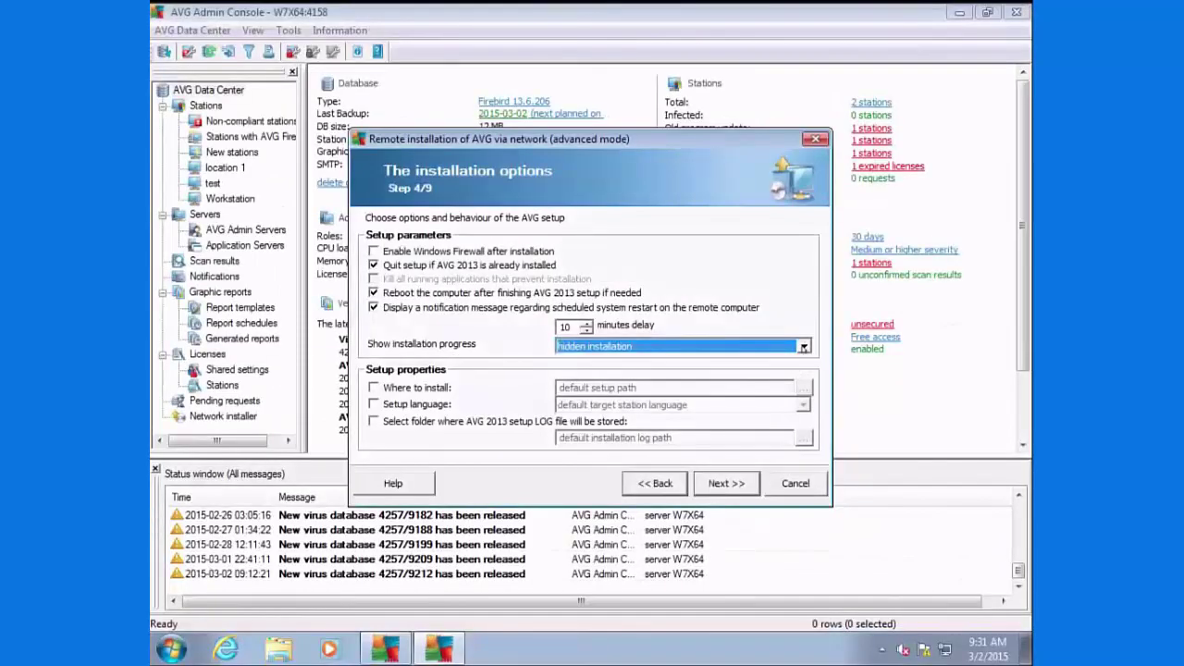
Keep the installation hidden and single-station network scanning, advancing to station selection
click(803, 347)
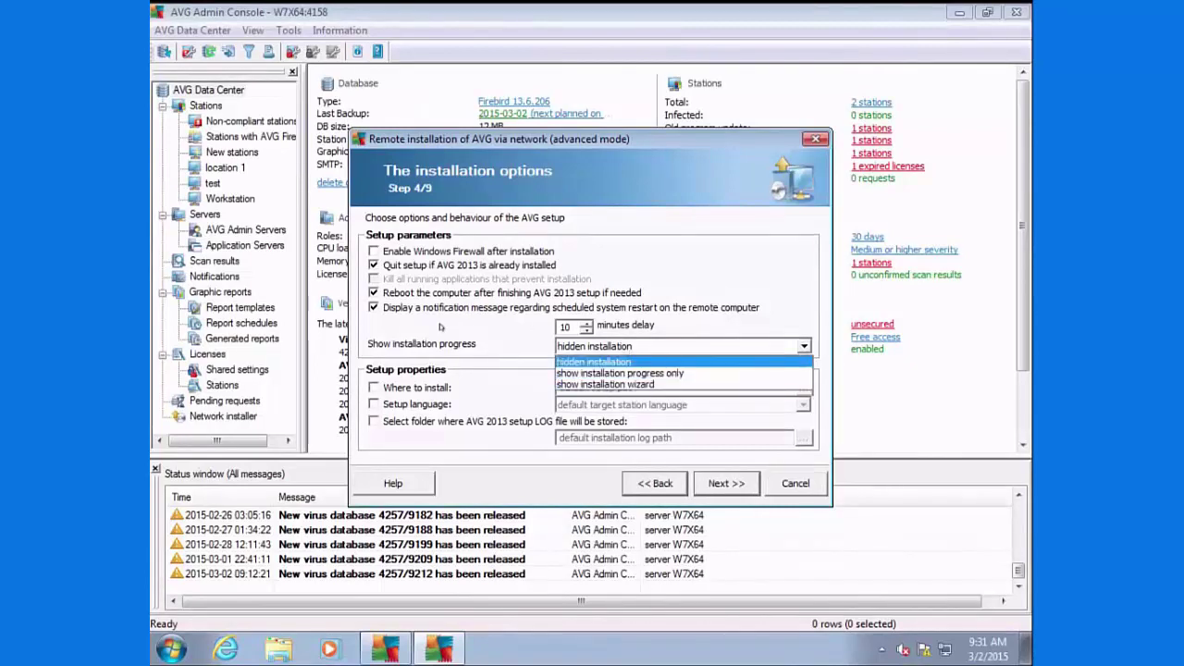
click(582, 327)
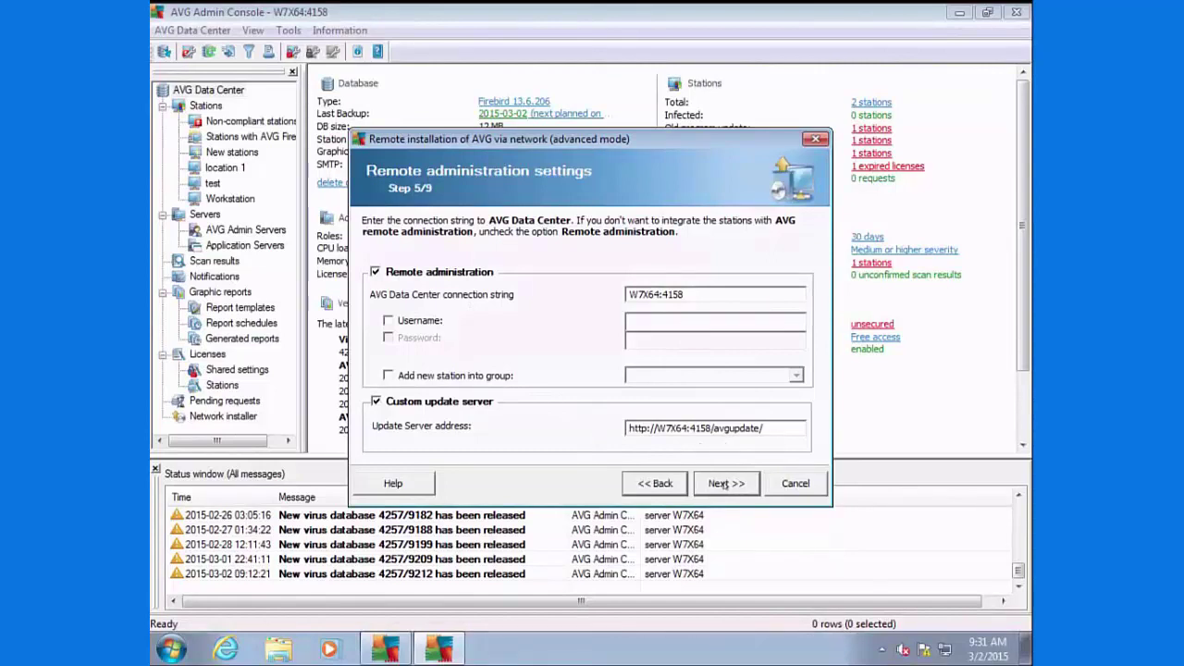
click(721, 486)
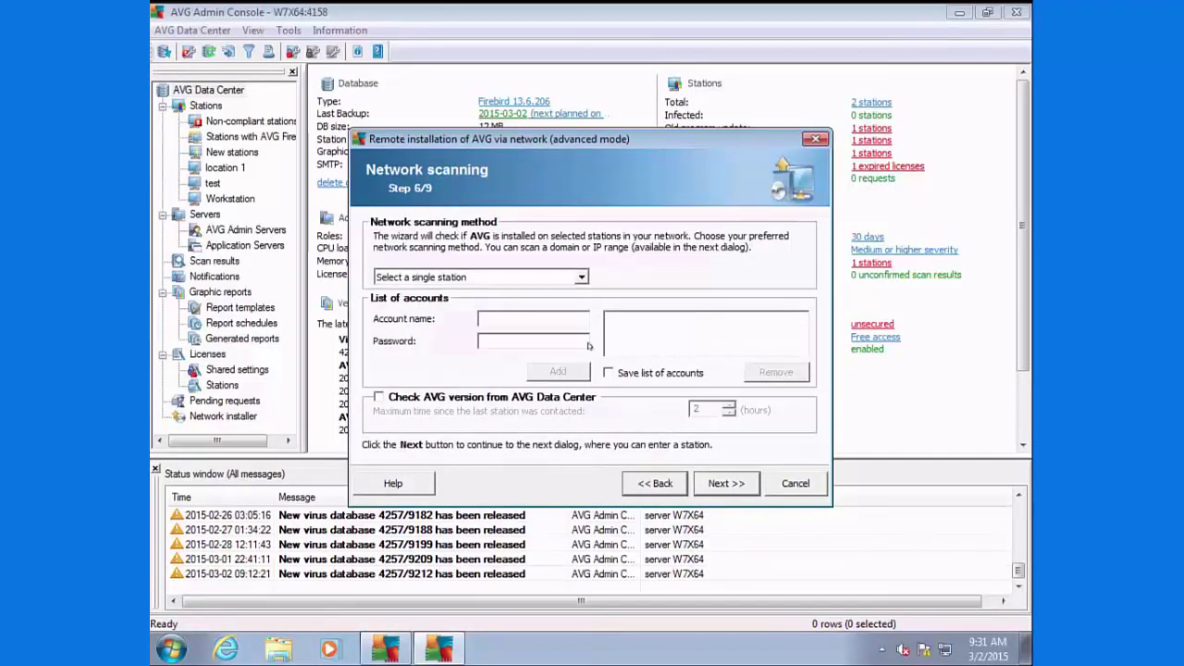
click(581, 276)
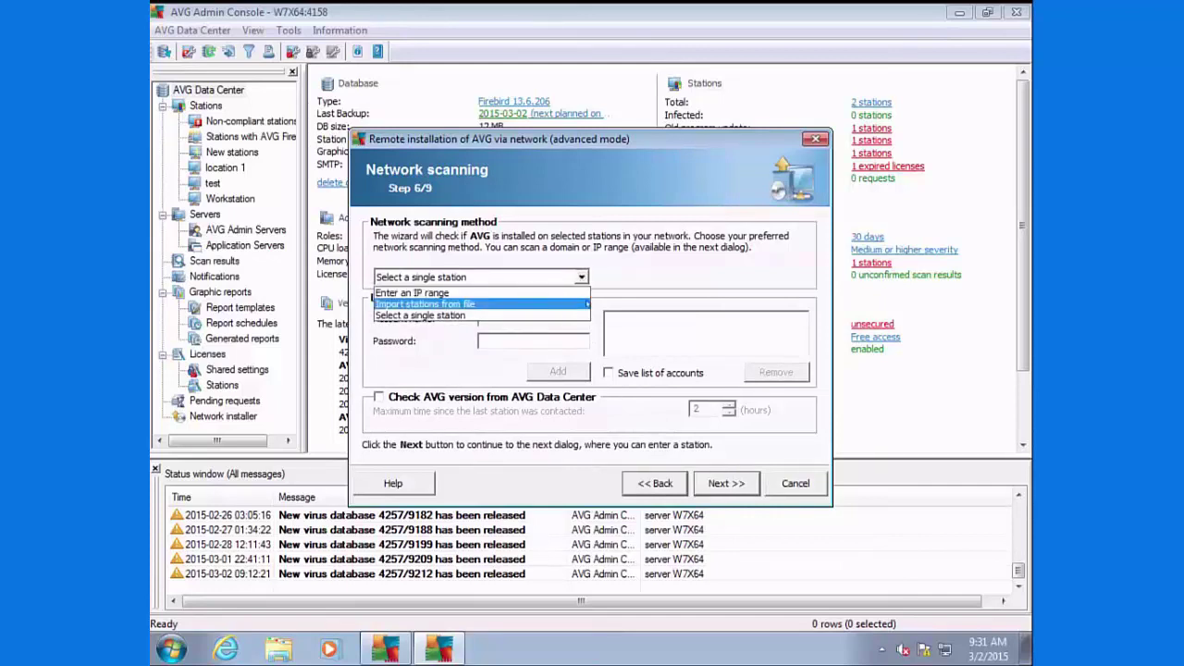
click(653, 271)
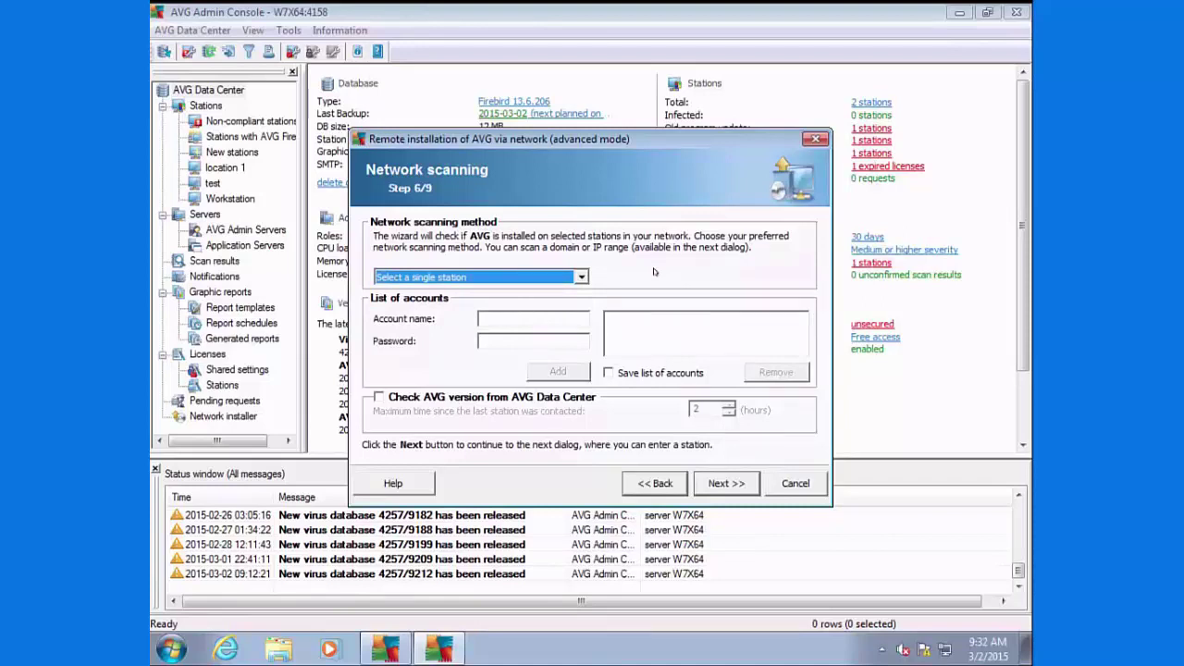
click(726, 483)
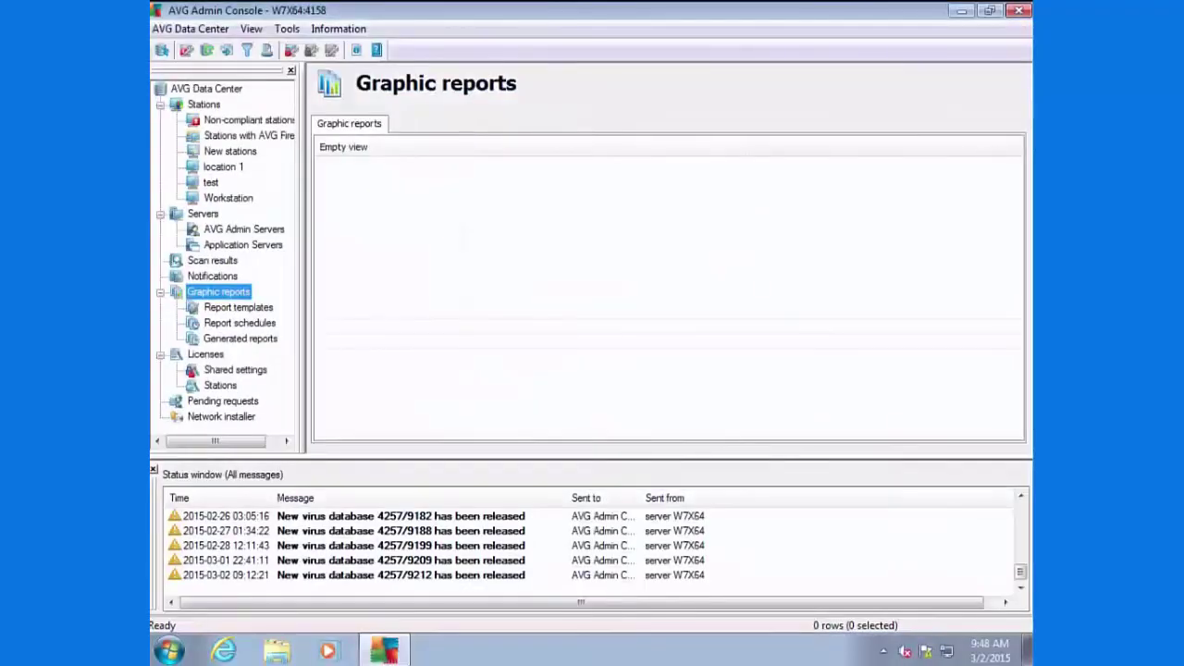
Start a new report schedule named 'report' from the Most threats template
click(238, 308)
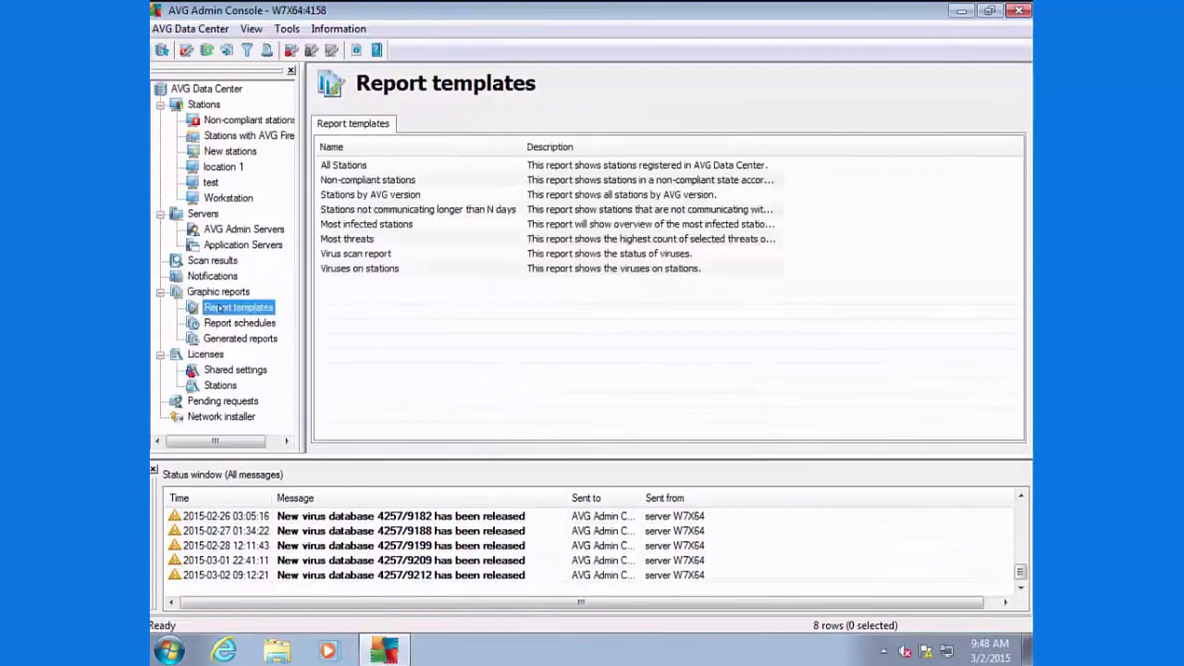
right_click(333, 238)
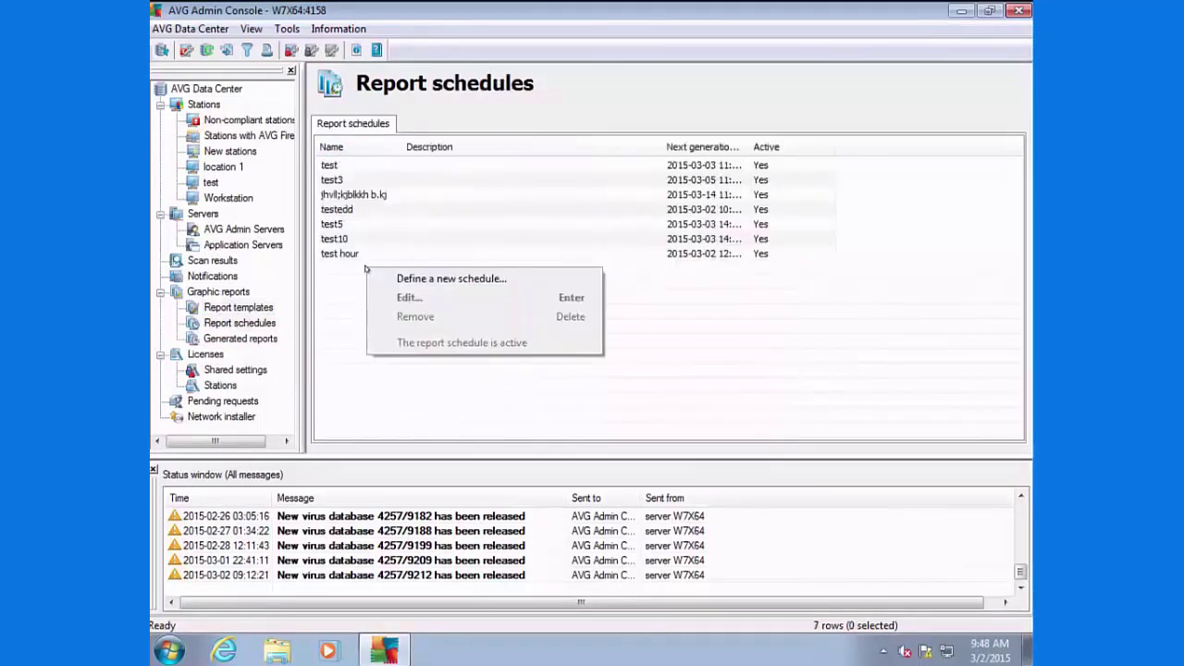
click(412, 279)
text(repor)
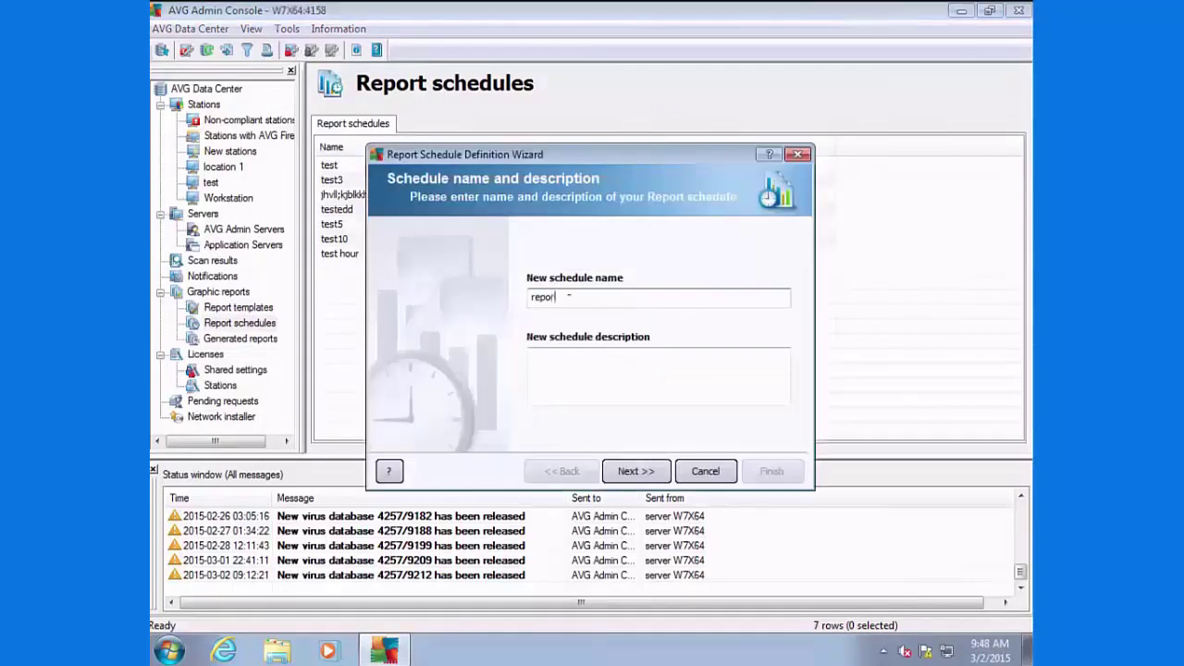
text(t)
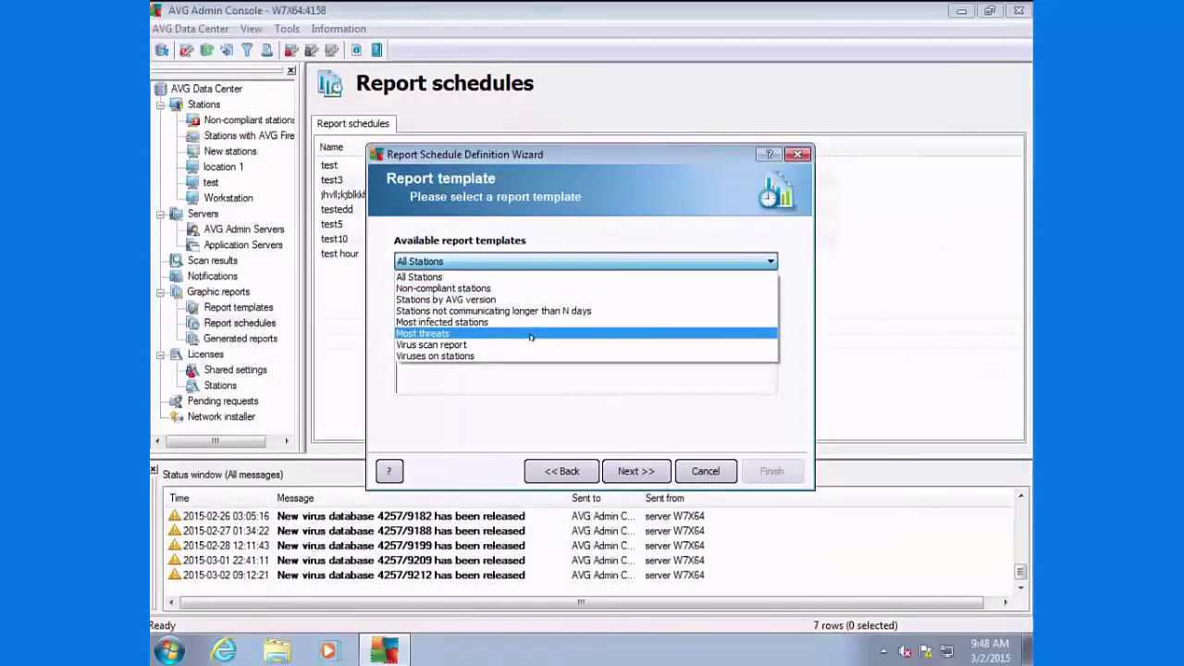
click(531, 335)
click(635, 471)
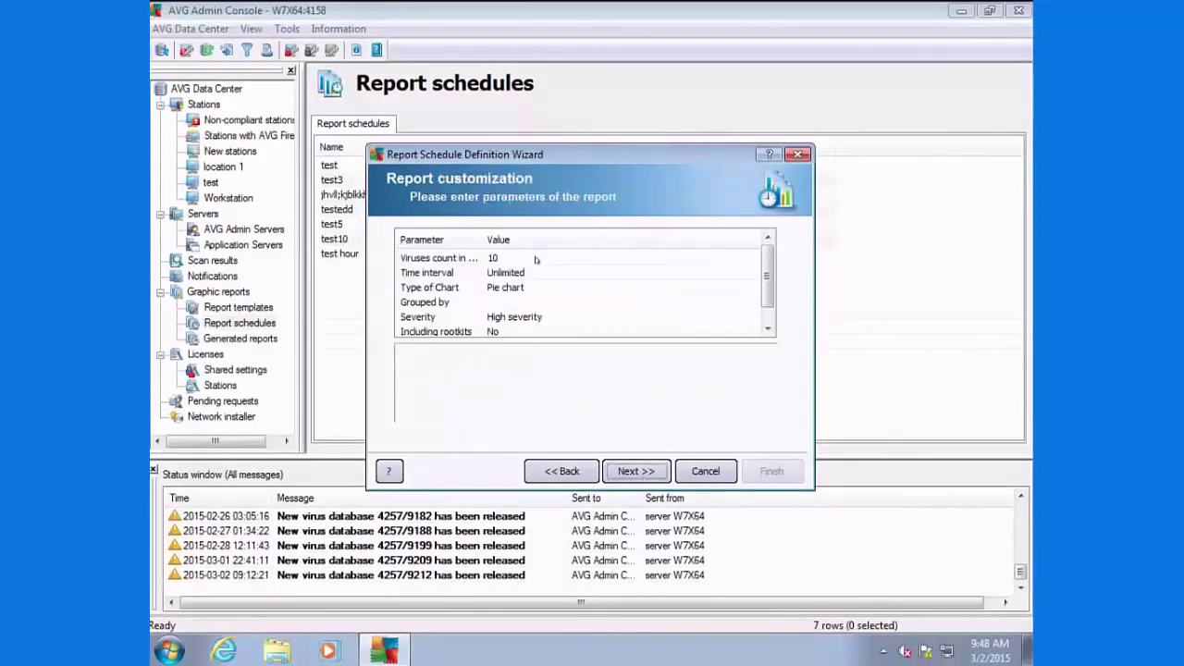
Keep the Unlimited time interval and switch the report chart to a bar chart
click(536, 272)
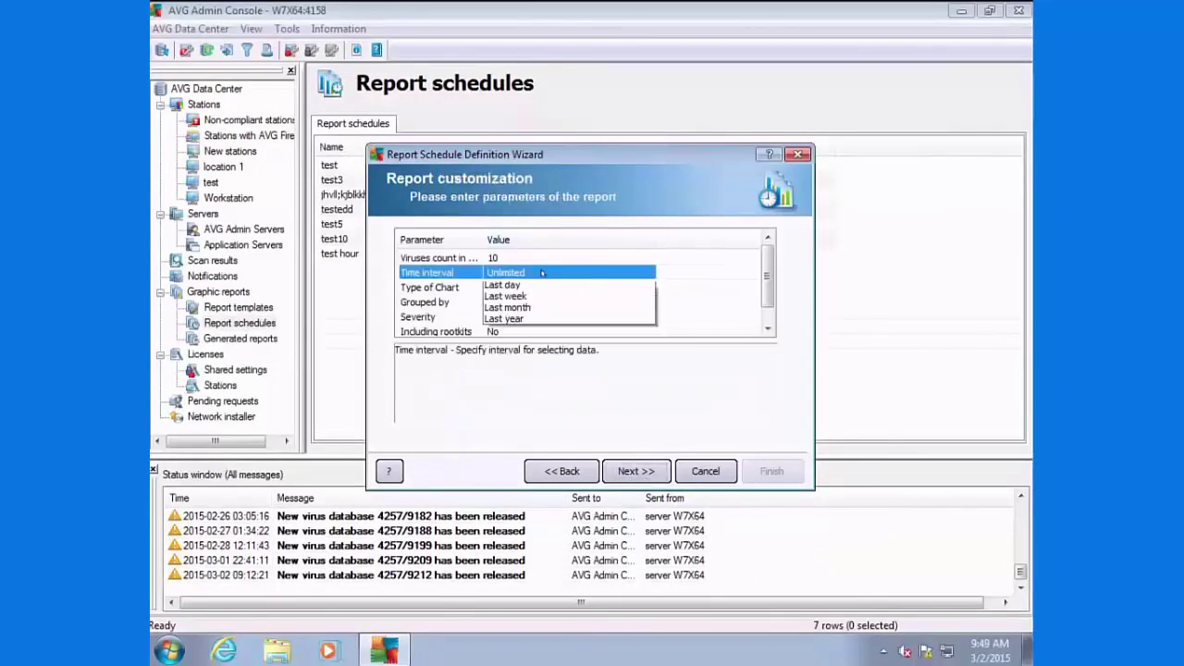
click(536, 281)
click(538, 287)
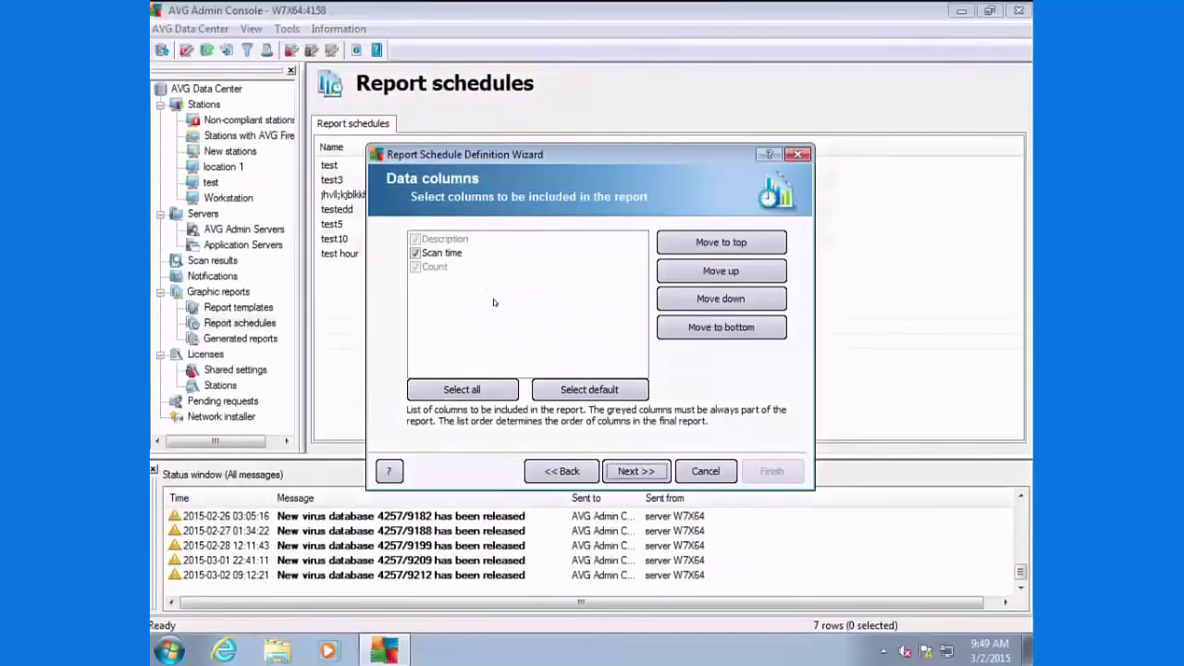
click(642, 472)
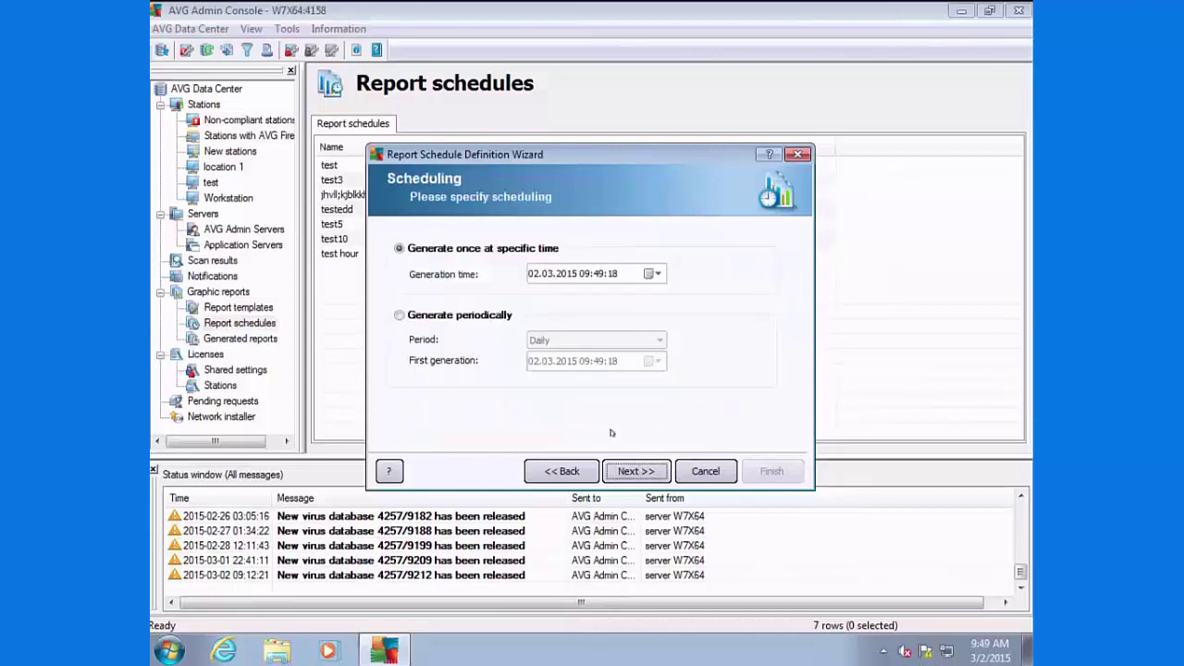
Set the report to generate periodically, daily, and finish the schedule wizard
click(397, 316)
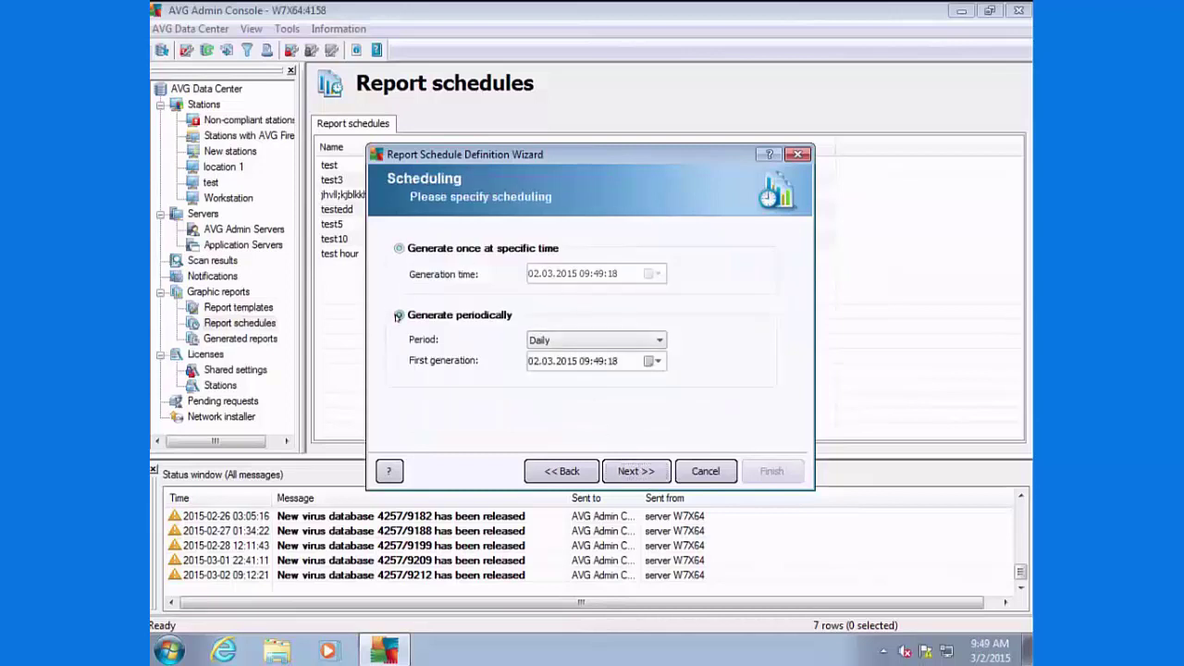
click(635, 473)
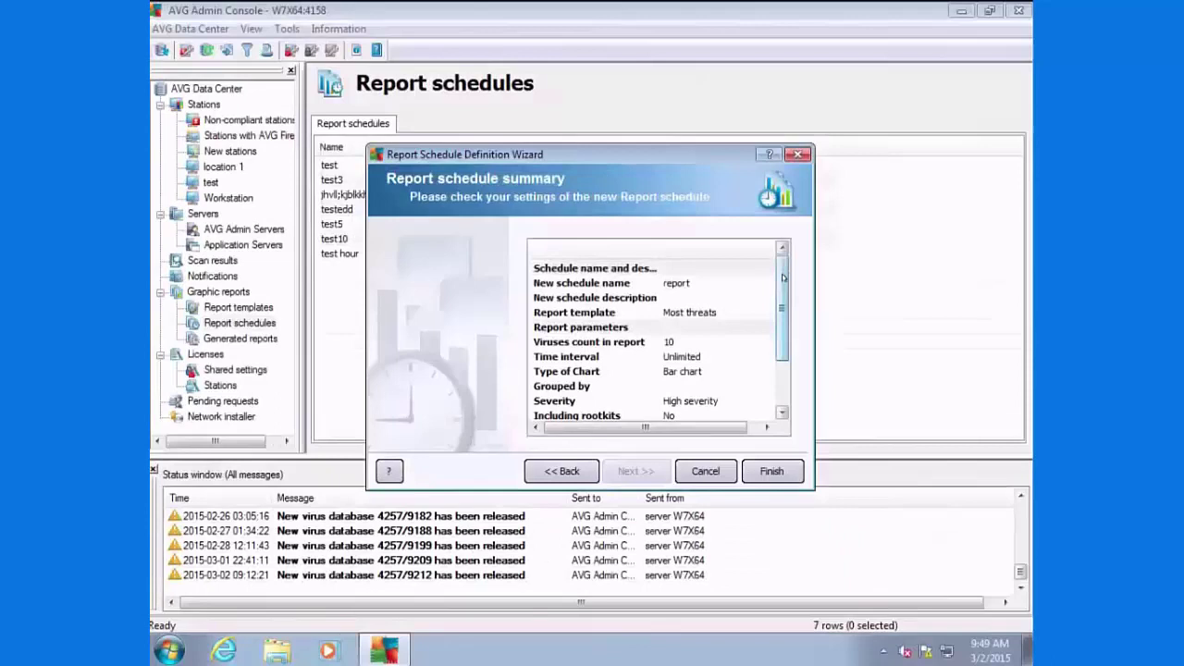
drag(781, 319, 781, 345)
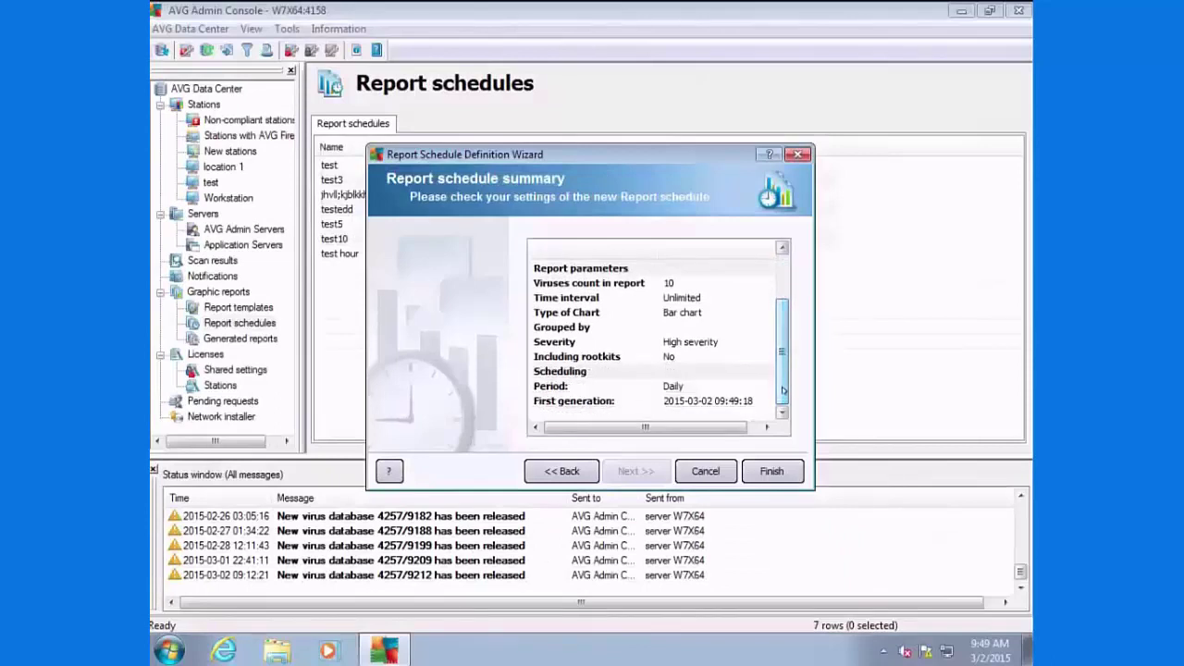
click(769, 473)
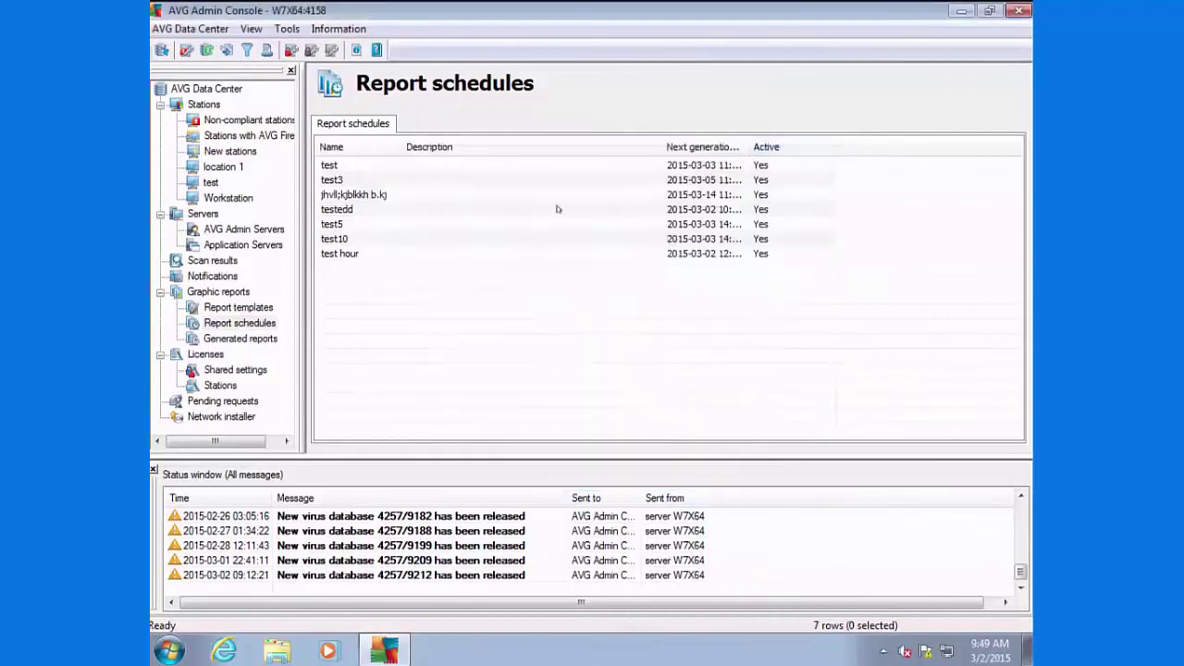
Open Generated reports and show one of the test5 reports
click(235, 340)
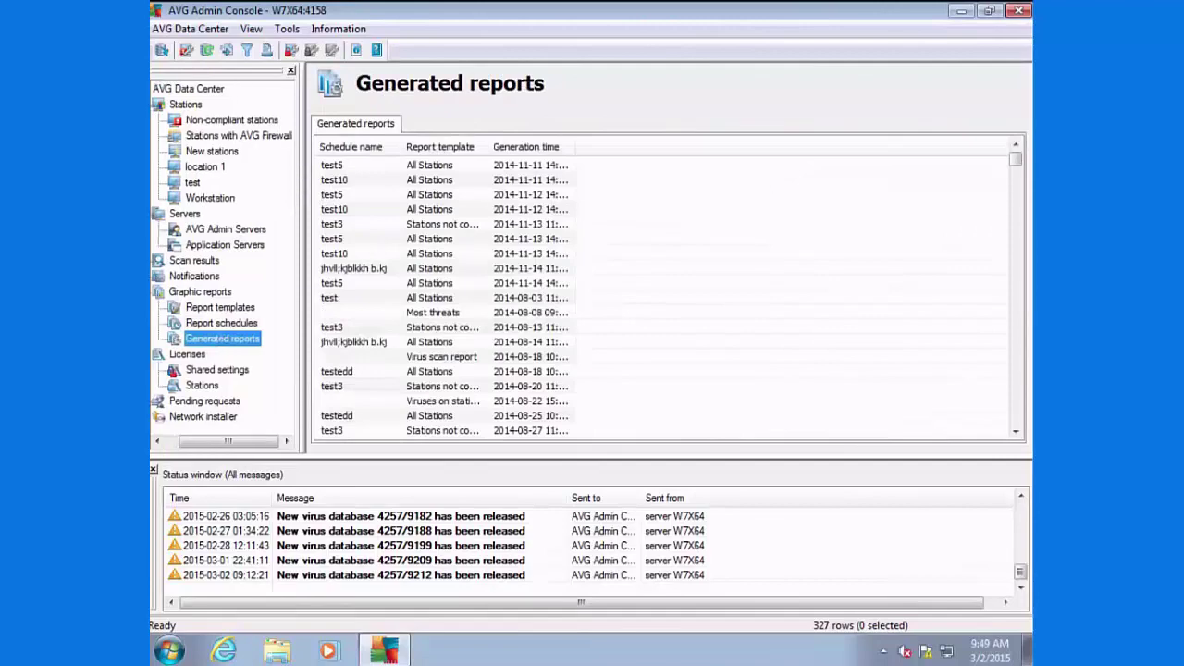
drag(1014, 159, 1008, 352)
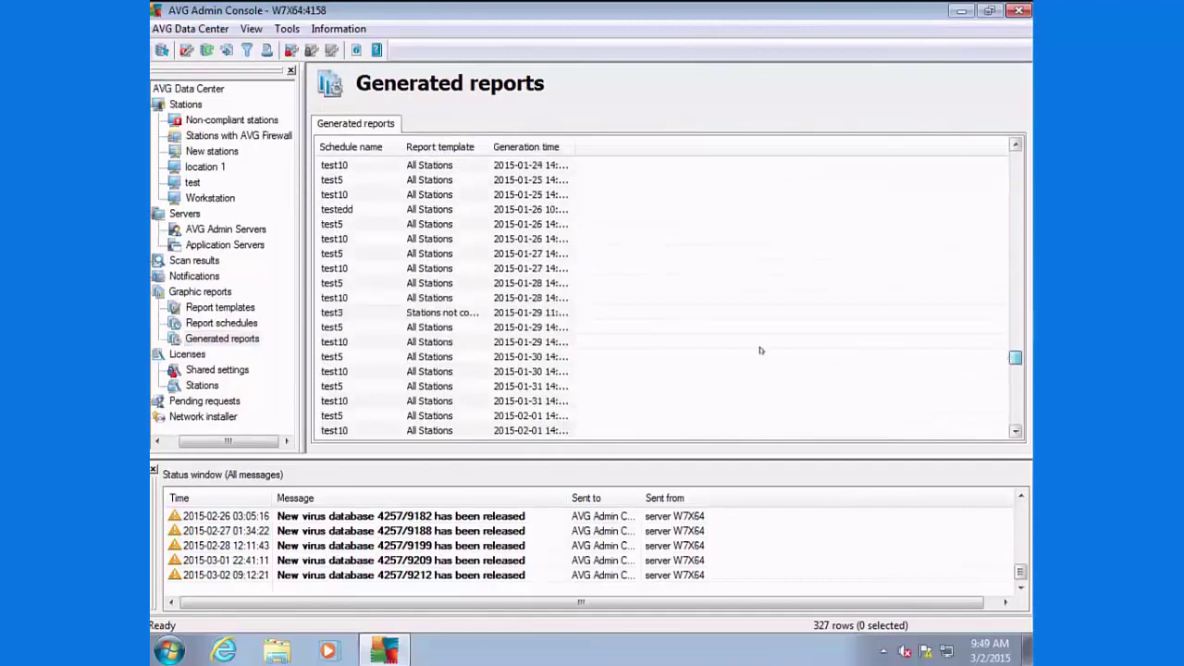
right_click(361, 329)
click(393, 342)
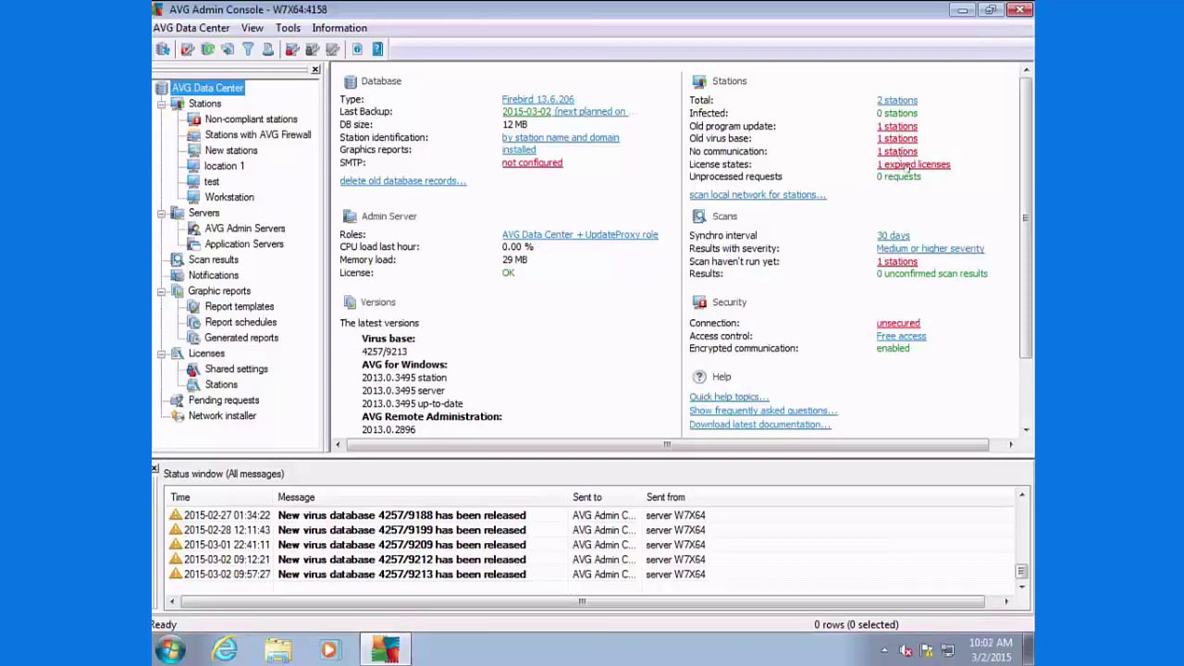
View the expired license details, then the non-compliant stations table scrolled right
click(907, 164)
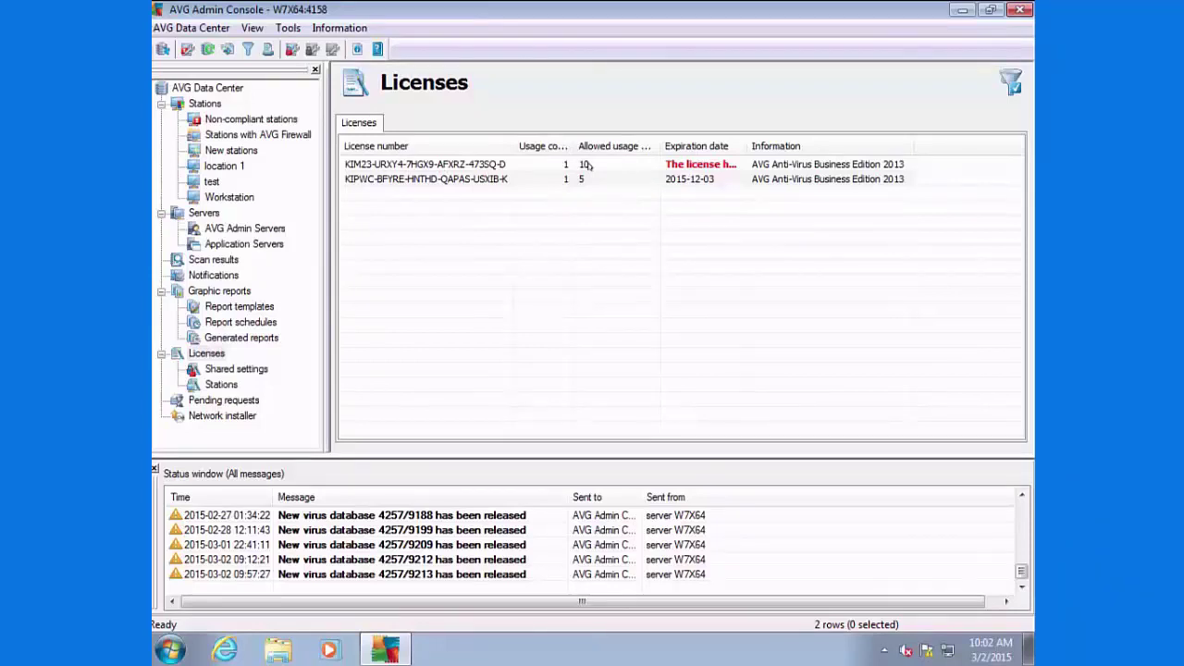
click(252, 120)
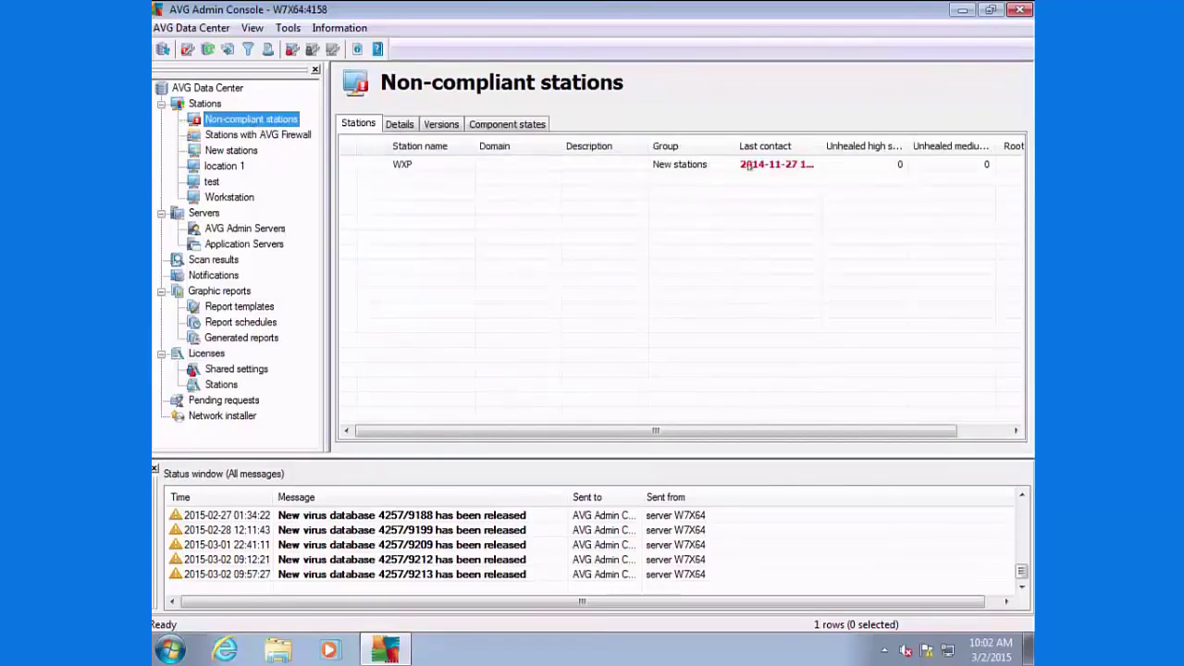
drag(692, 433, 744, 432)
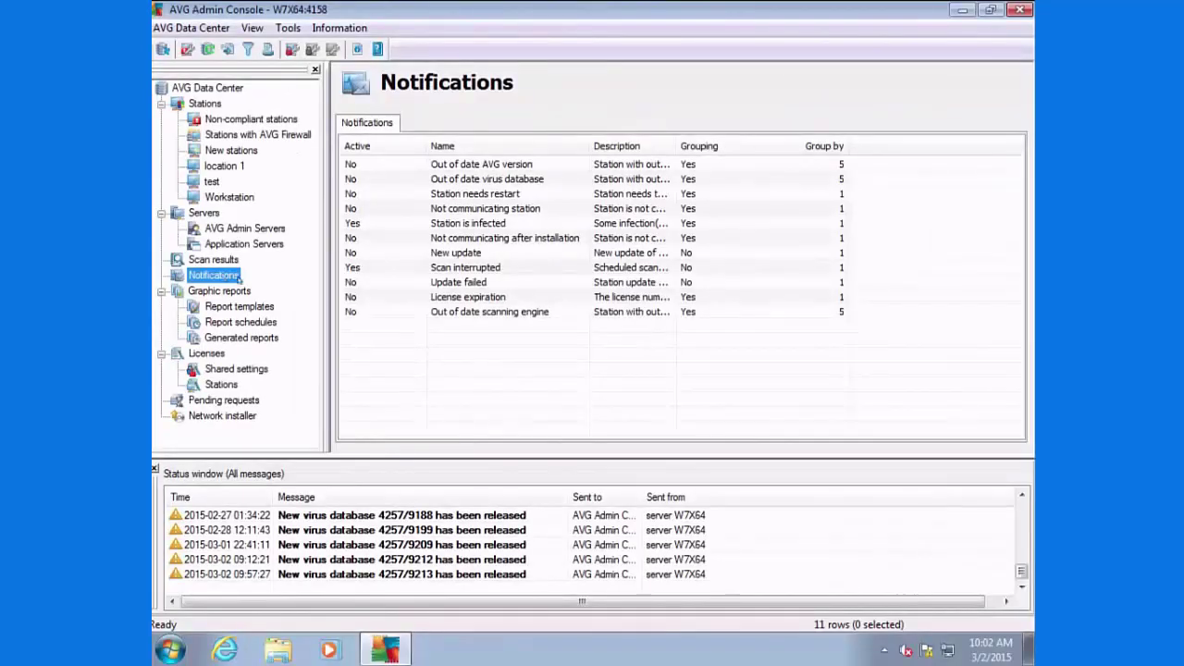
Activate the Out of date AVG version notification and review its message settings
right_click(348, 165)
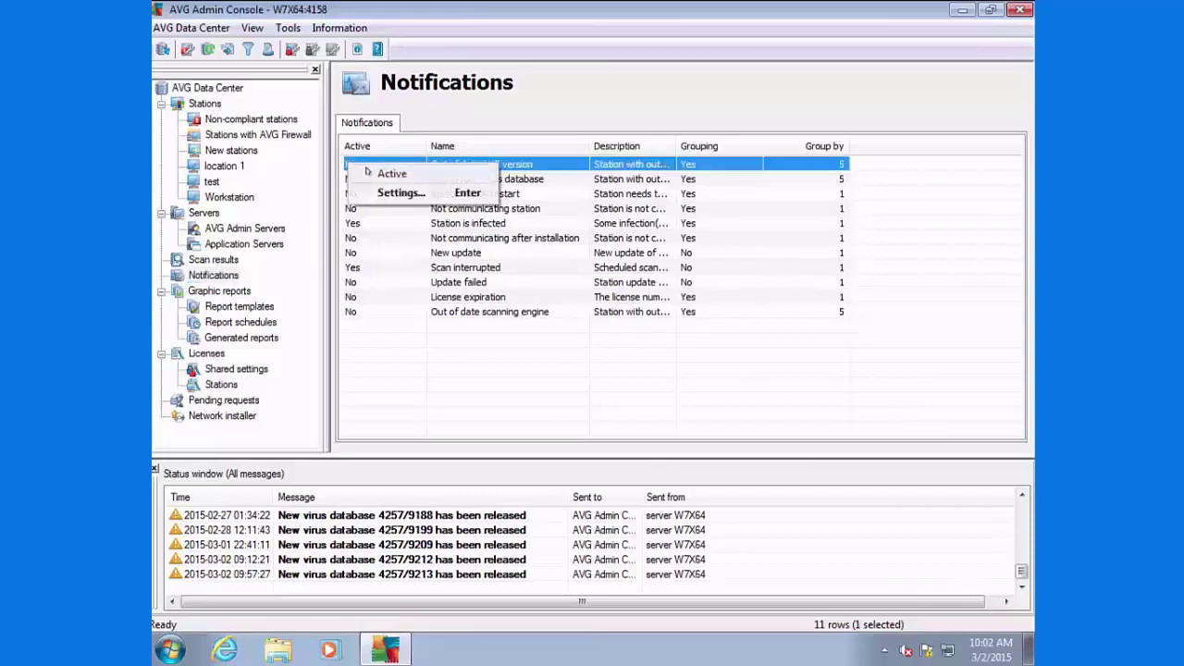
click(381, 175)
right_click(378, 164)
right_click(370, 165)
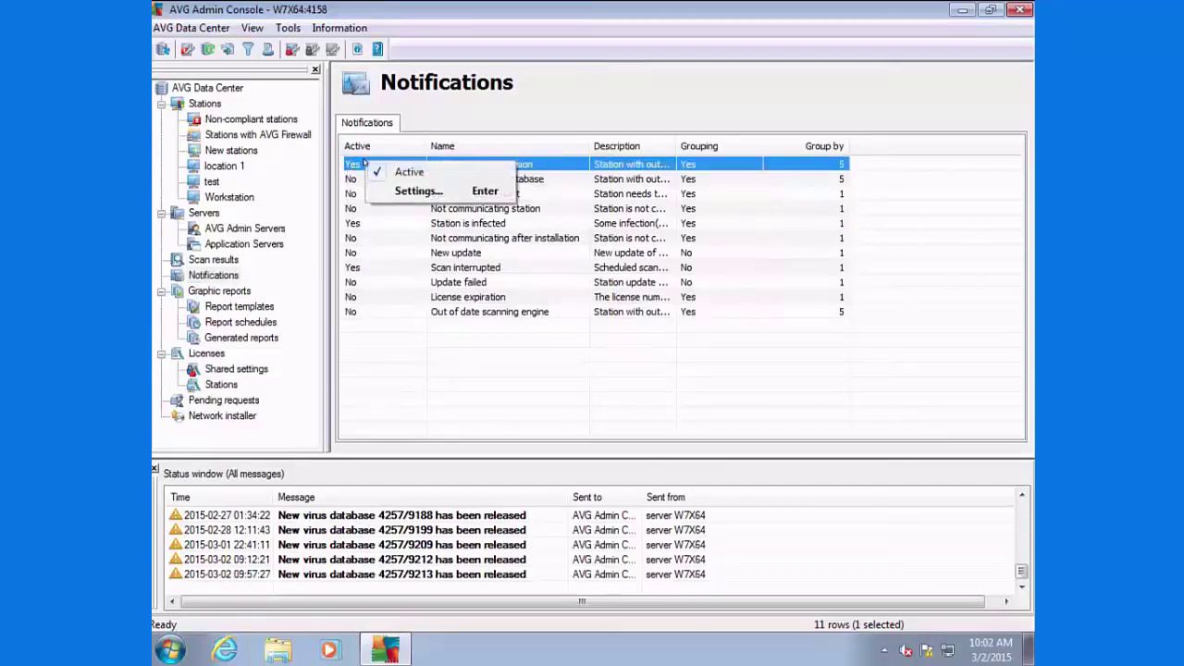
click(417, 191)
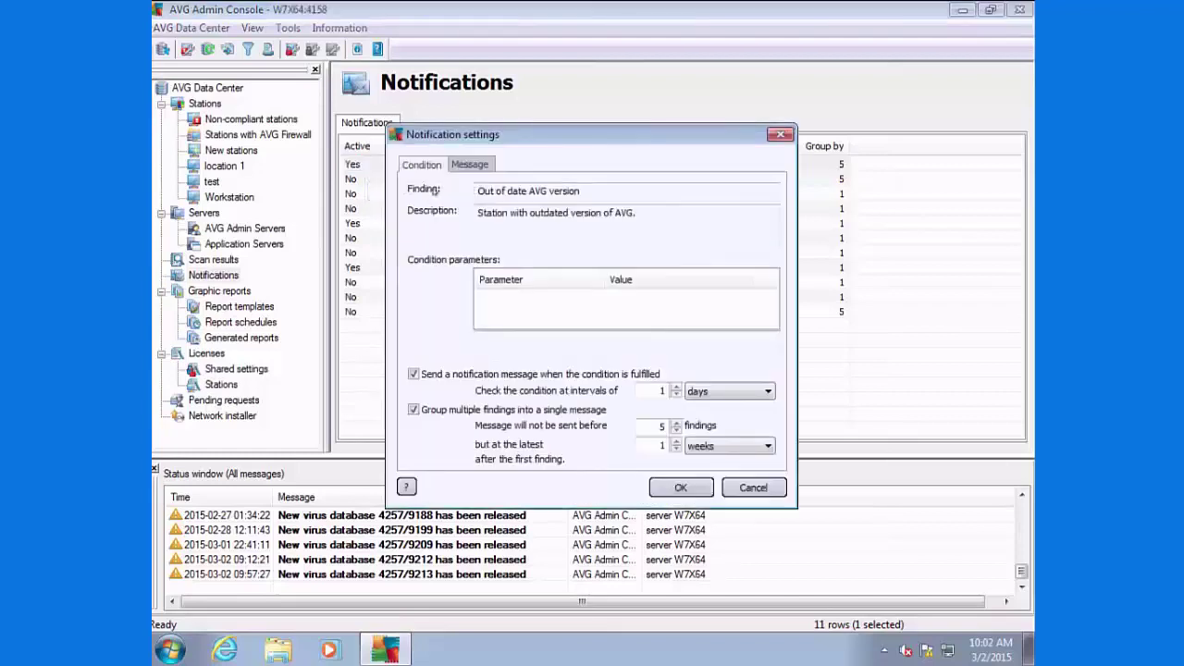
click(463, 164)
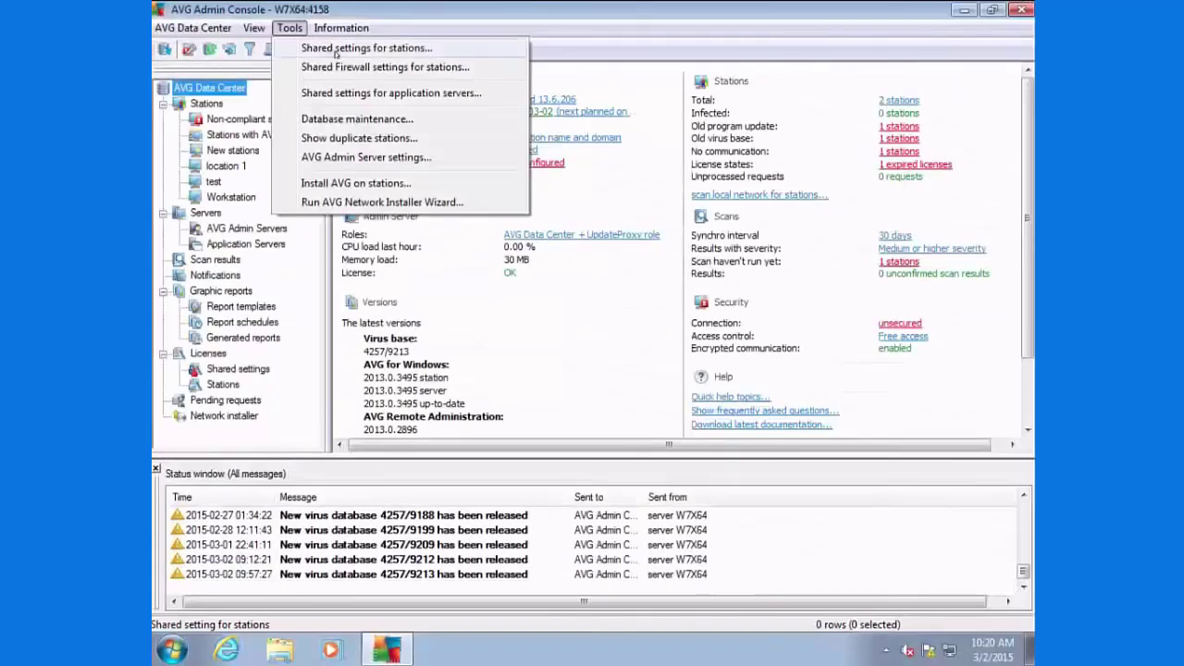
Expand the shared station settings tree to view Scheduled scan and Program update schedule
click(335, 54)
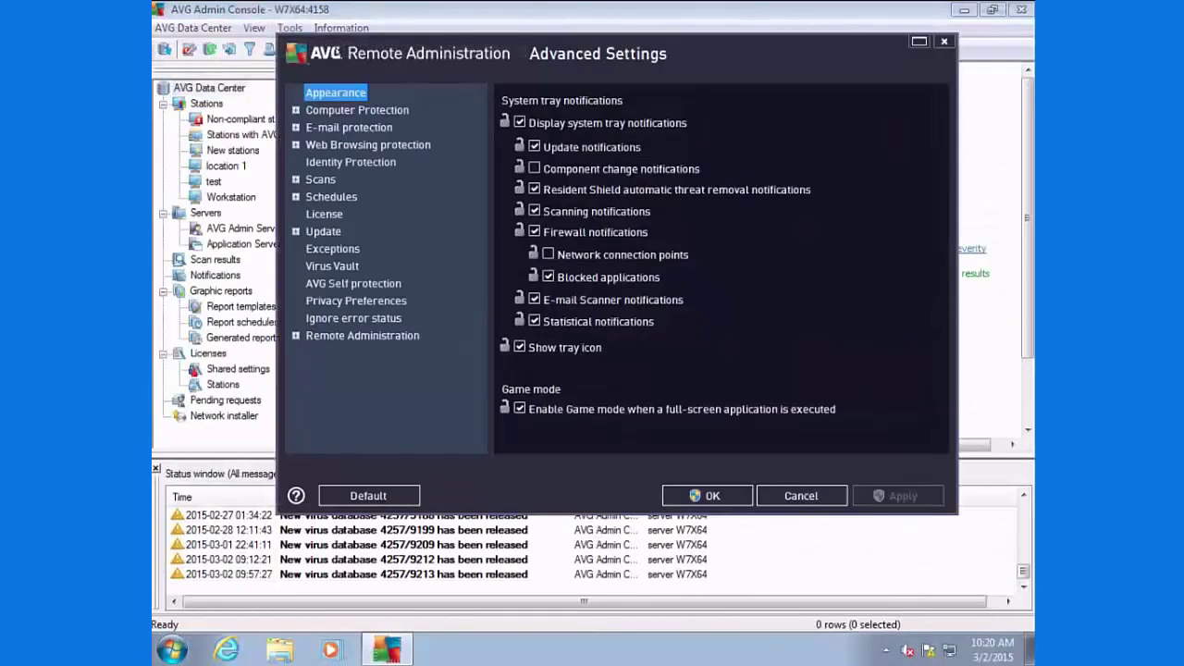
click(295, 110)
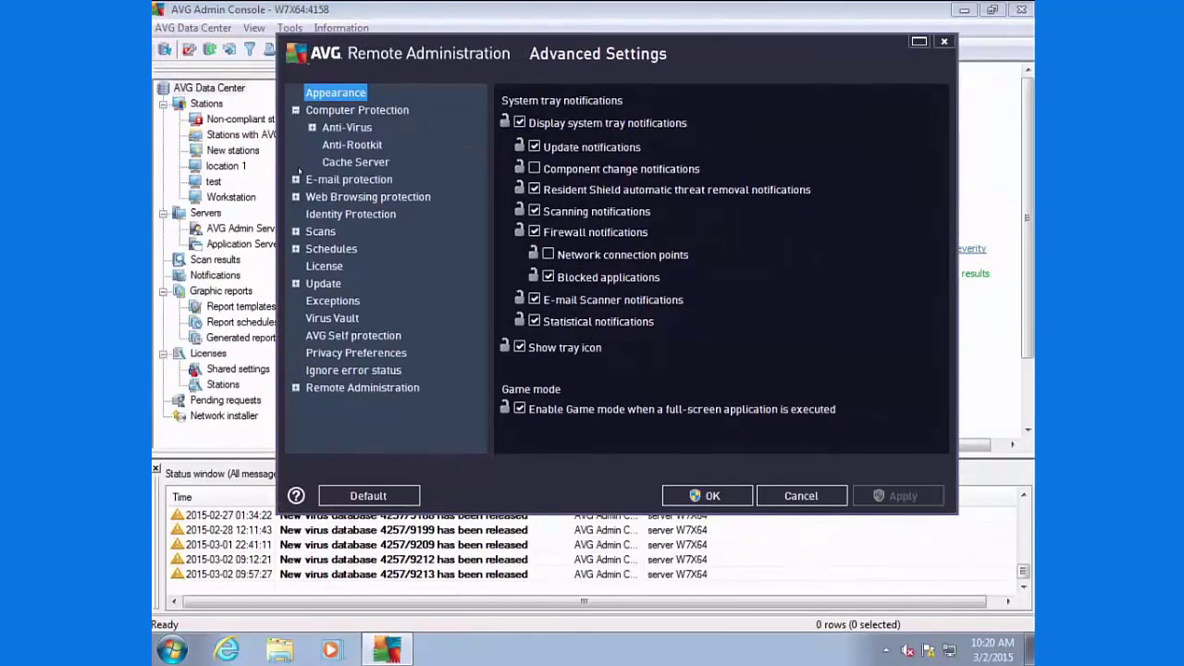
click(295, 180)
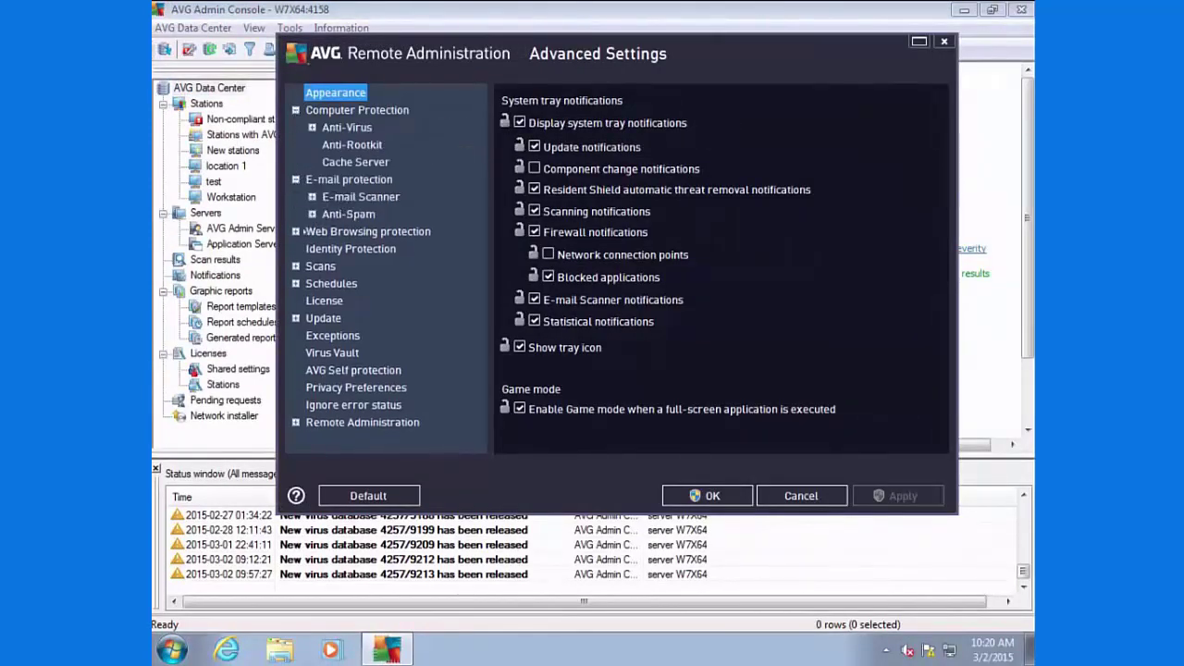
click(295, 266)
click(295, 352)
click(361, 370)
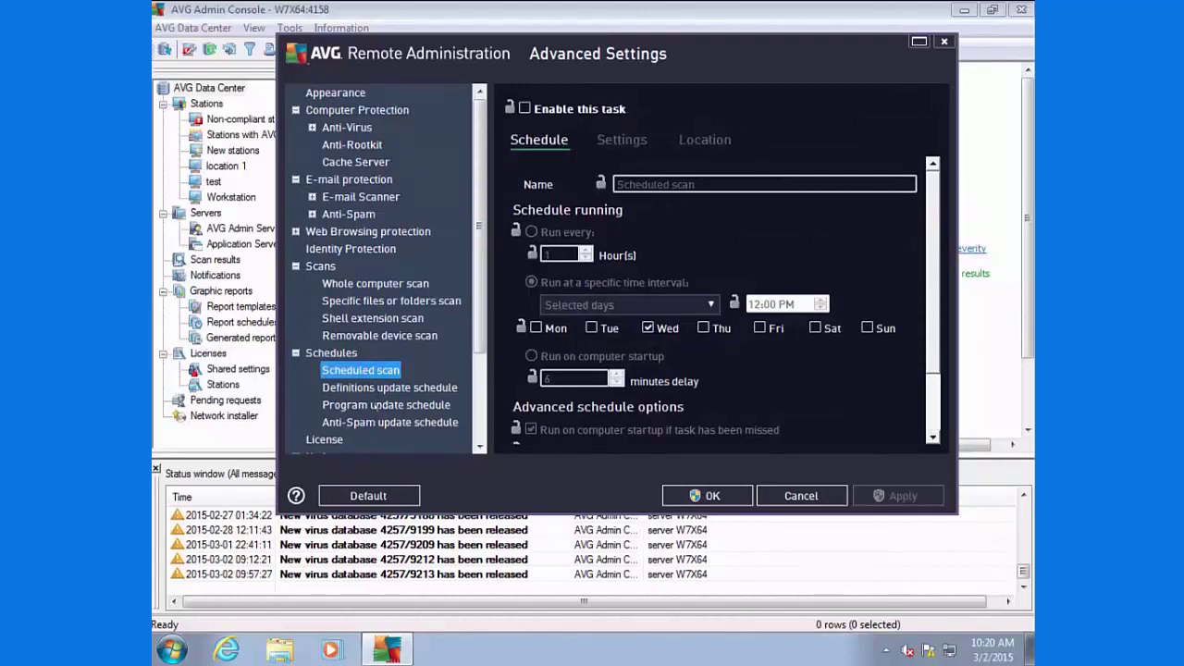
click(374, 405)
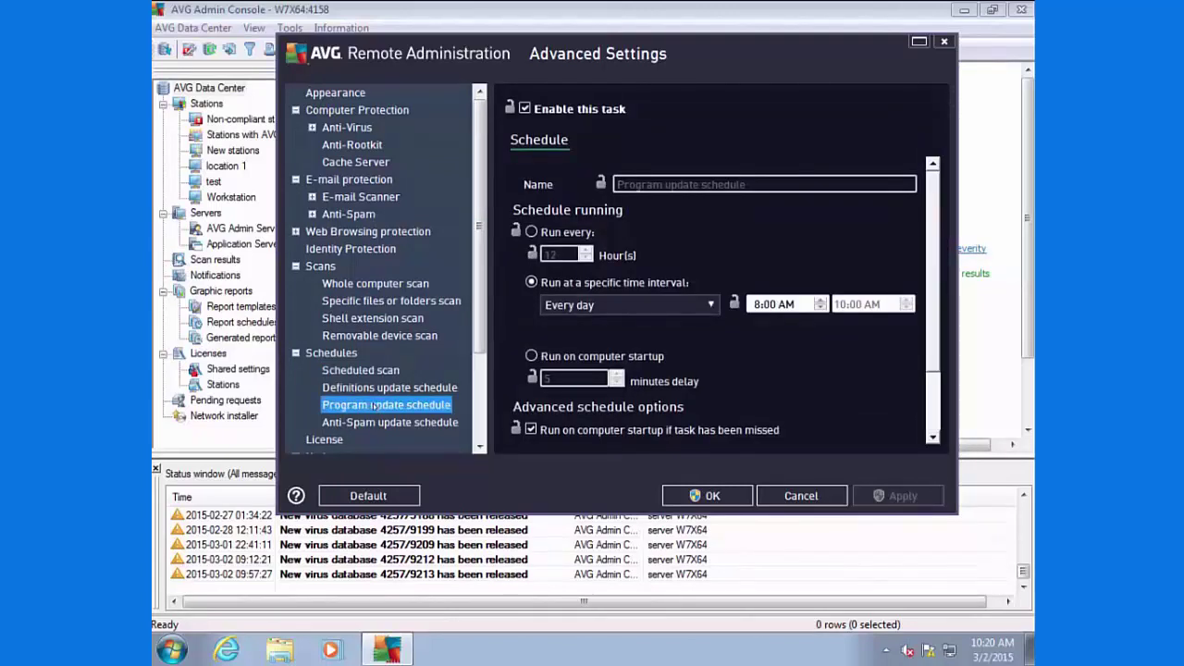